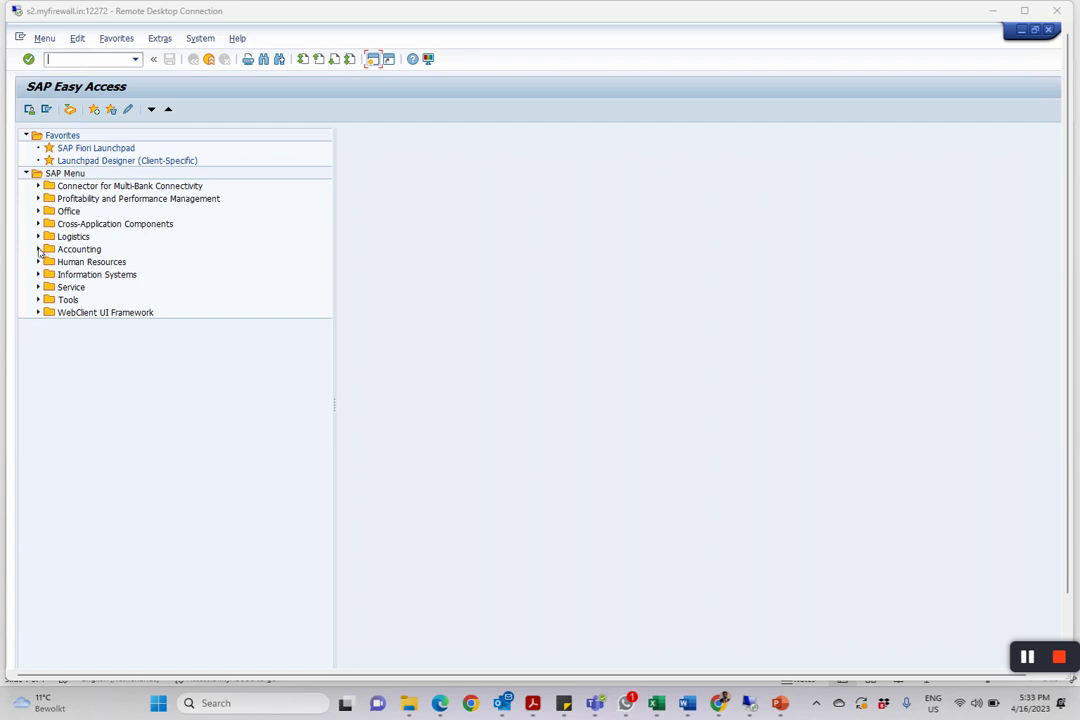
- Open Replicate Individual Cost Objects from the Central Finance Manual Transfer Tools under Accounting in the SAP Menu
click(38, 250)
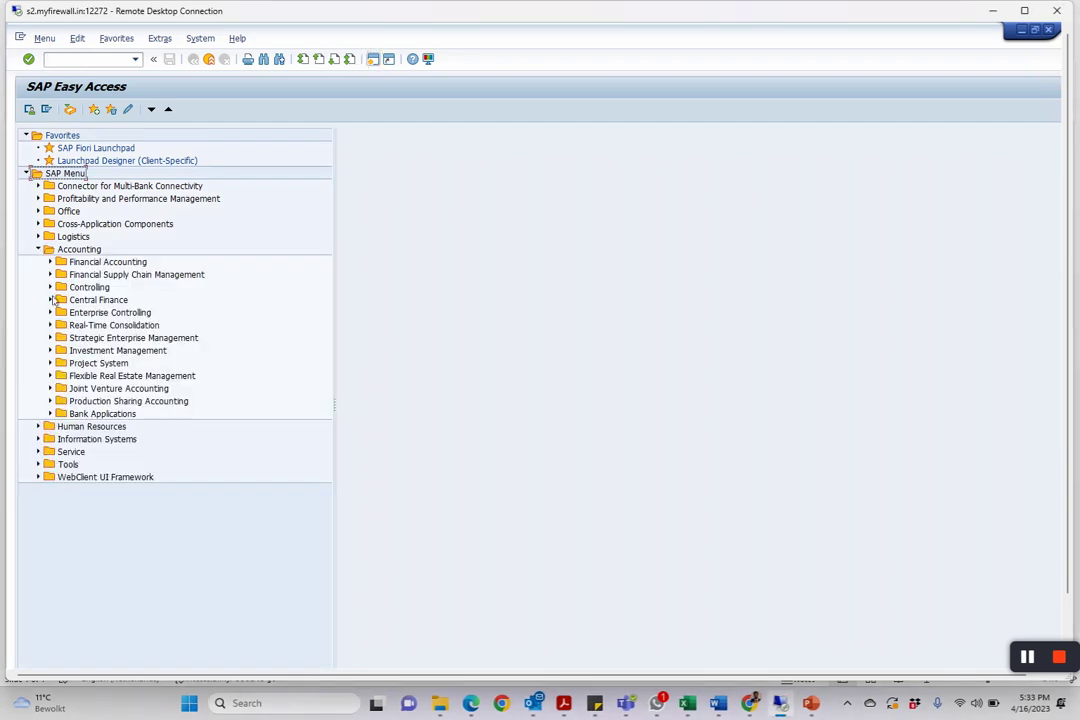
click(50, 300)
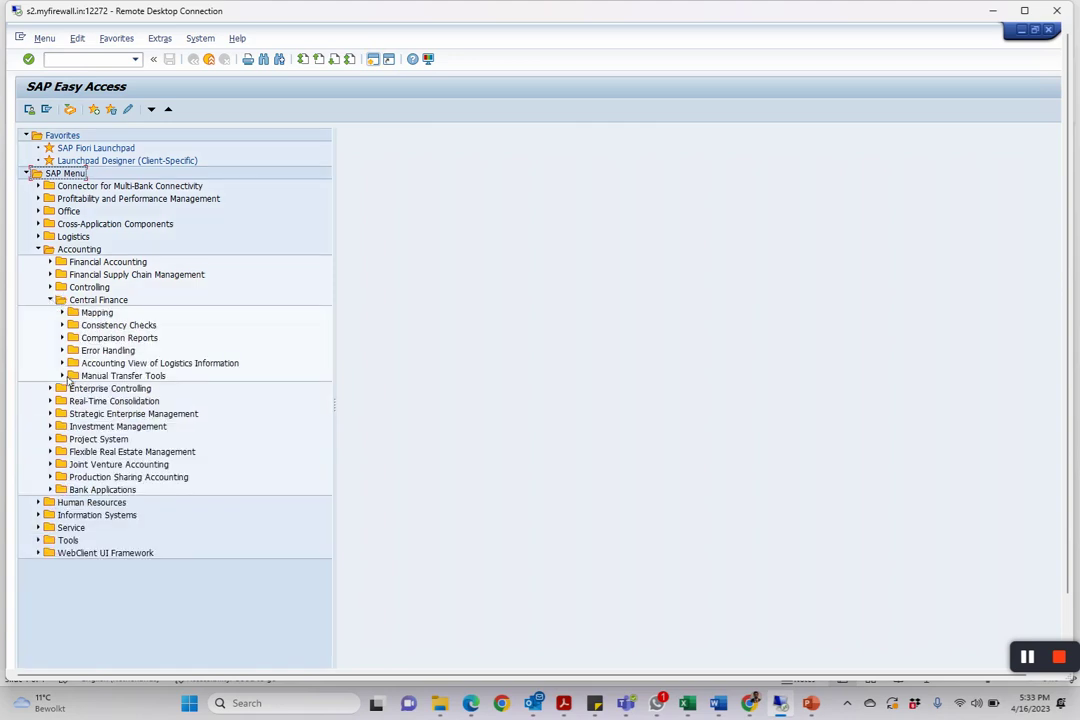
click(62, 376)
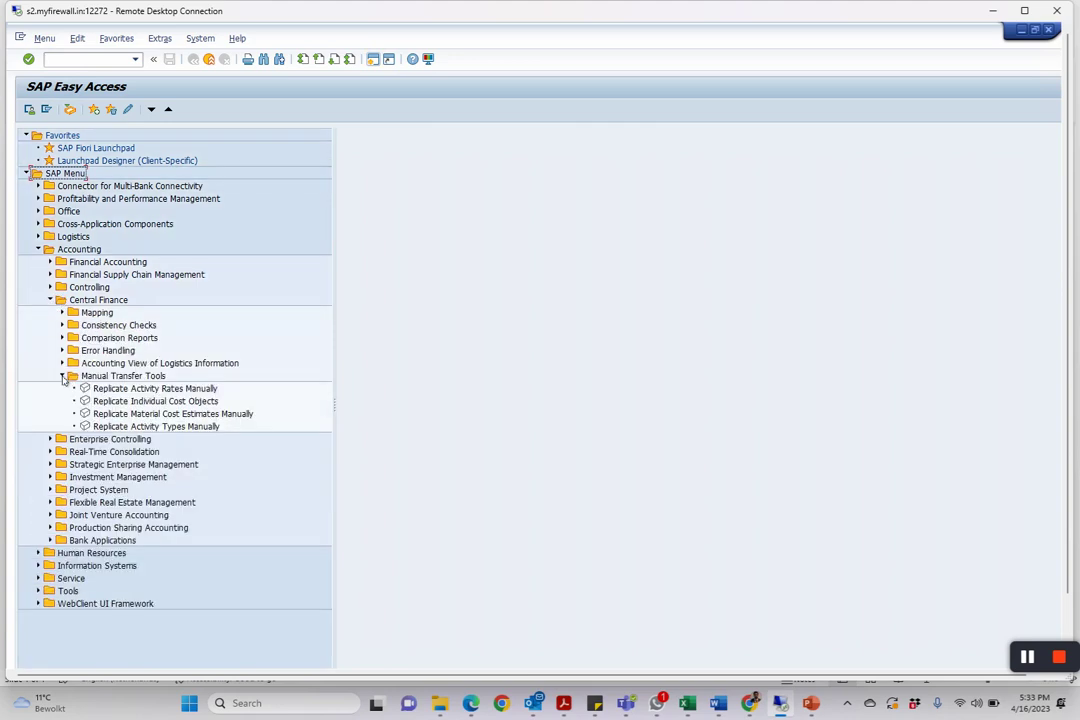
click(160, 401)
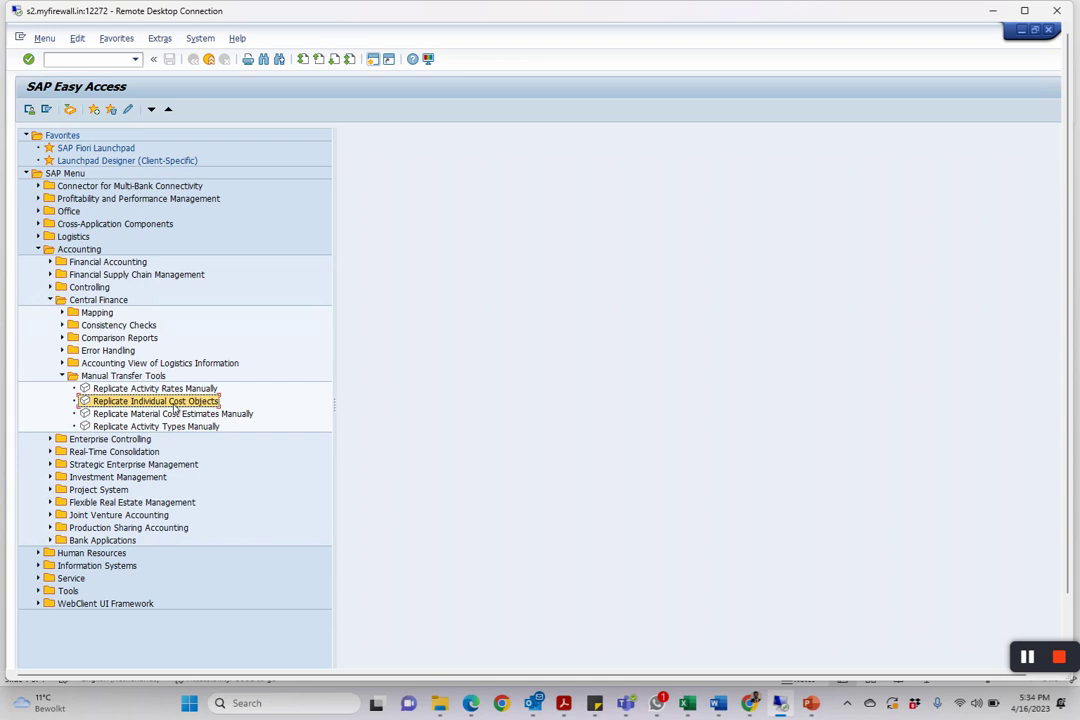
double_click(175, 403)
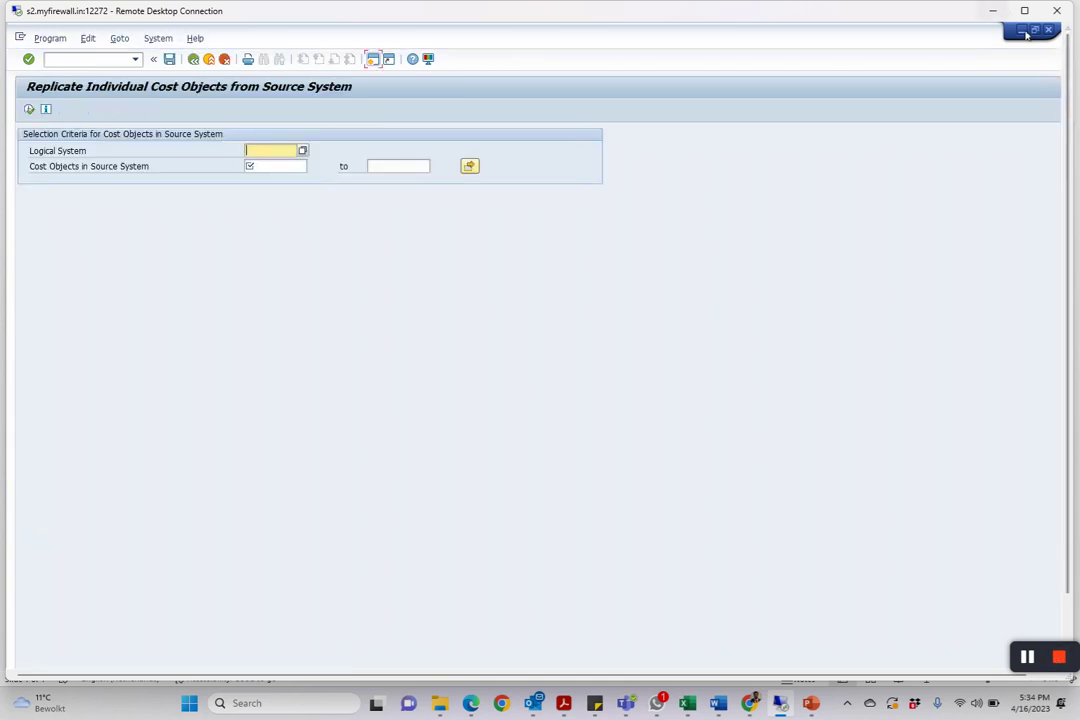
- View the transaction code of the replication screen in the system information, with the remote desktop in full screen
drag(1067, 179, 1067, 332)
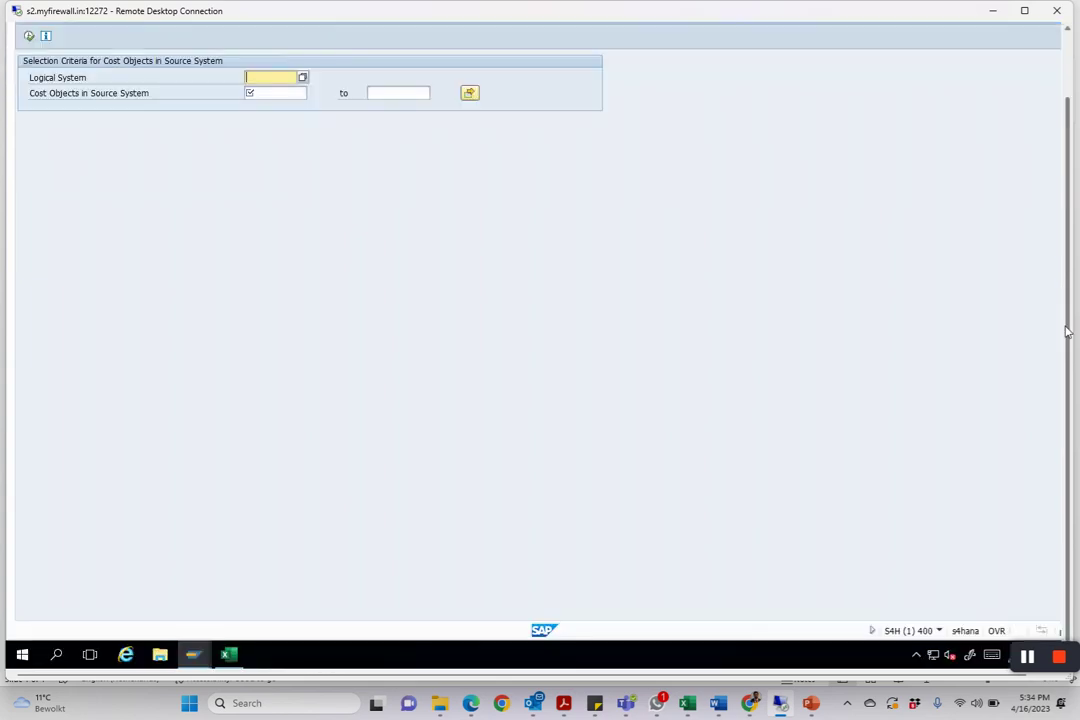
click(941, 632)
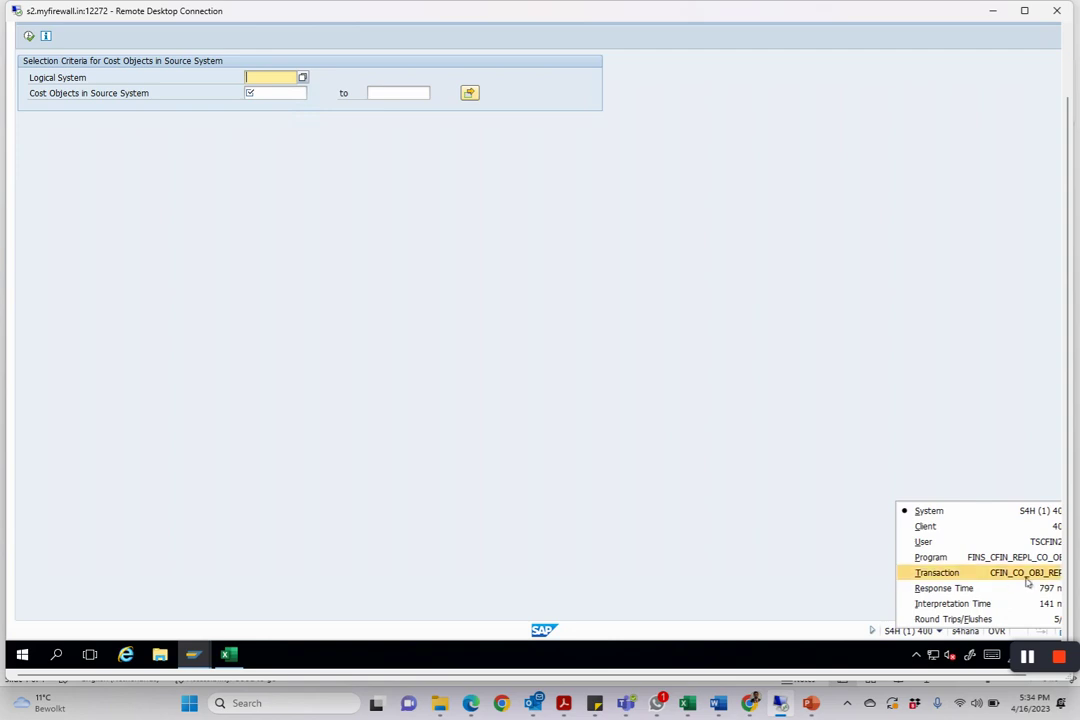
click(1024, 10)
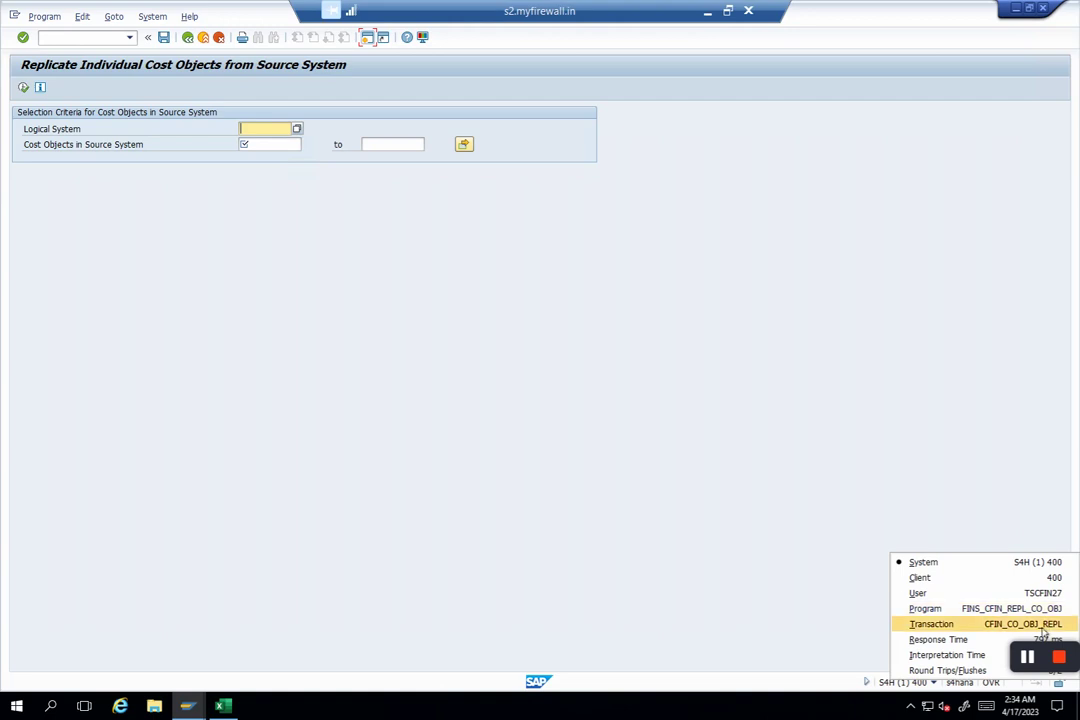
click(334, 285)
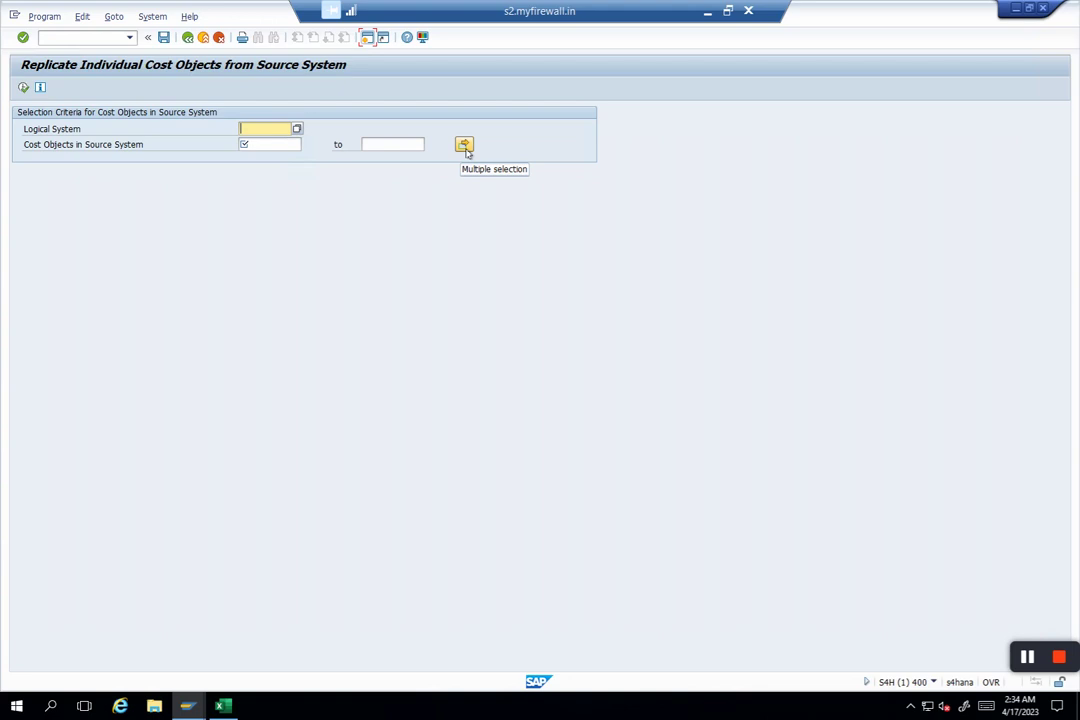
- Set the logical system to EC0CLNT100 and enter the RC TESTING order from source table AUFK as the cost object
click(297, 129)
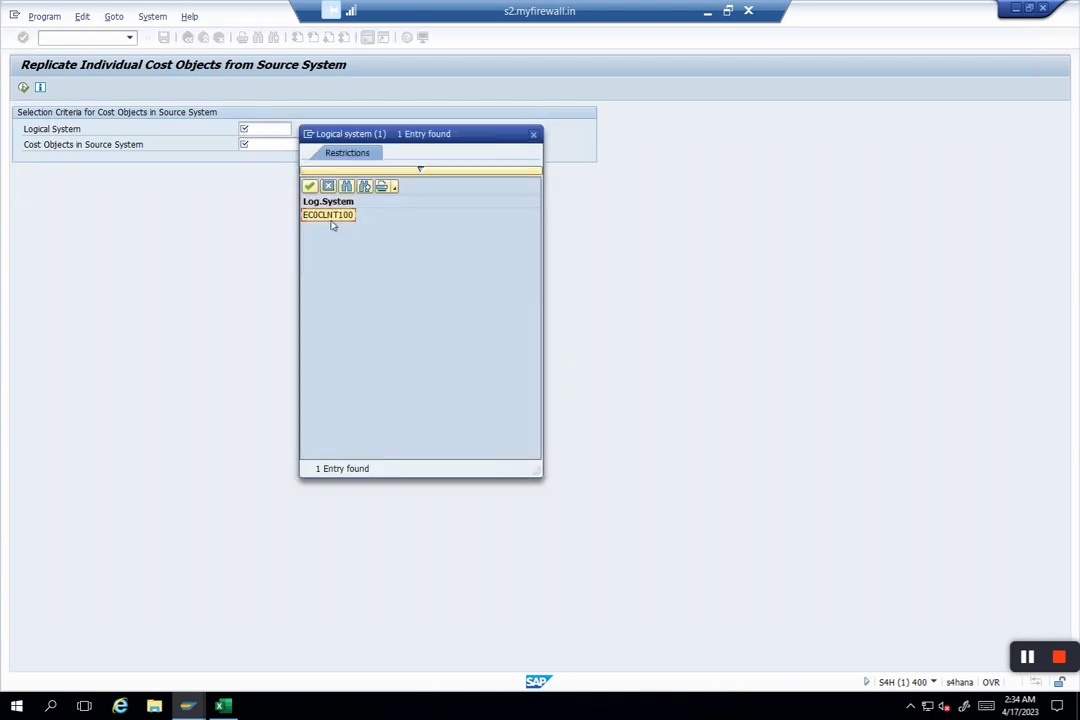
double_click(326, 217)
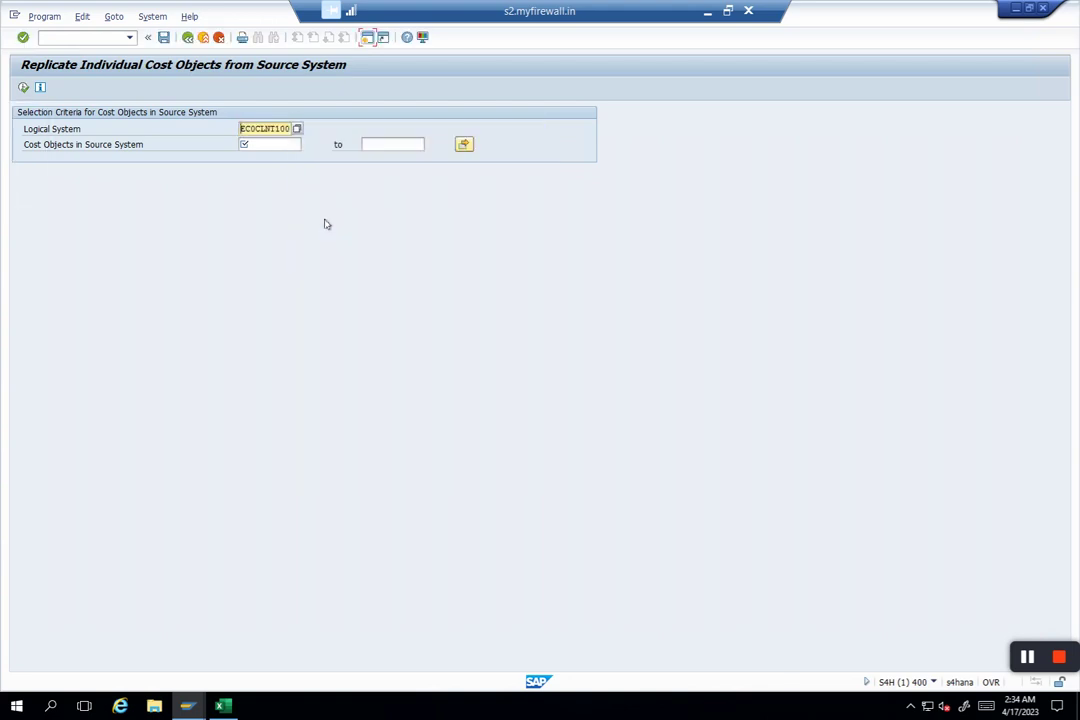
click(289, 146)
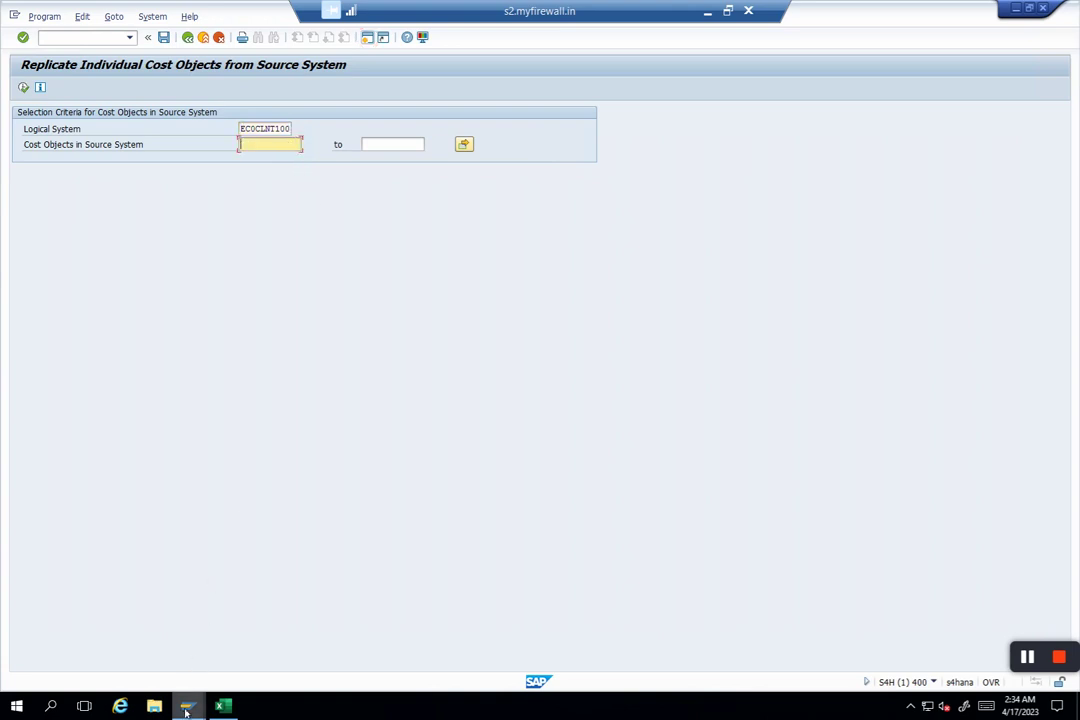
mouse_move(185, 712)
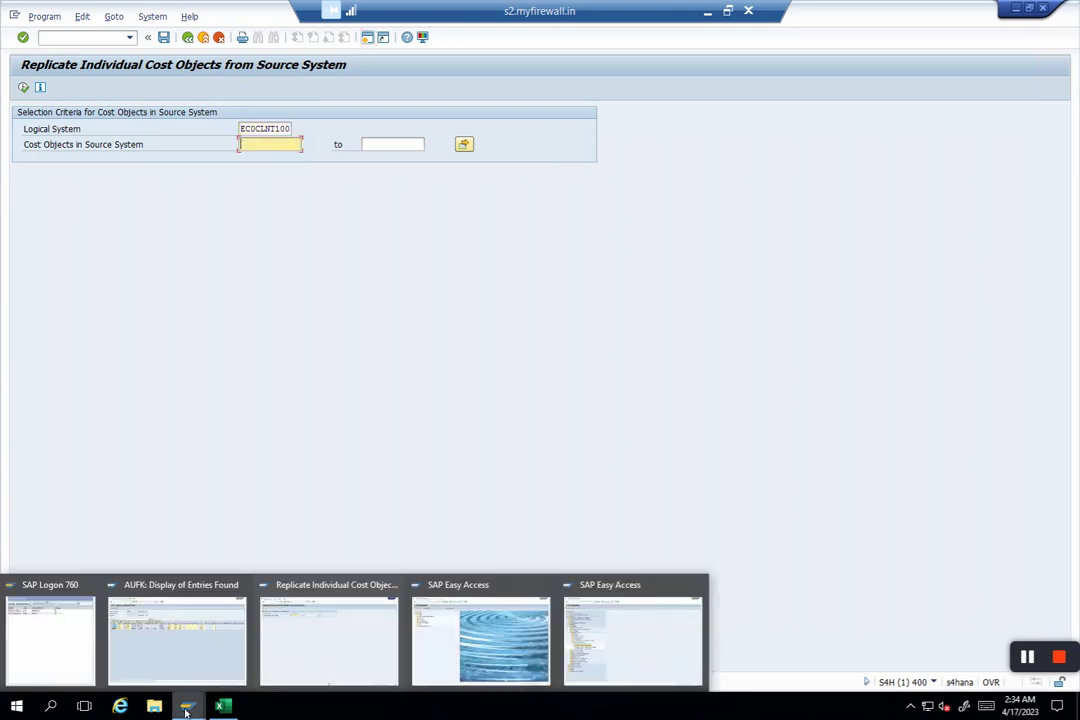
click(181, 655)
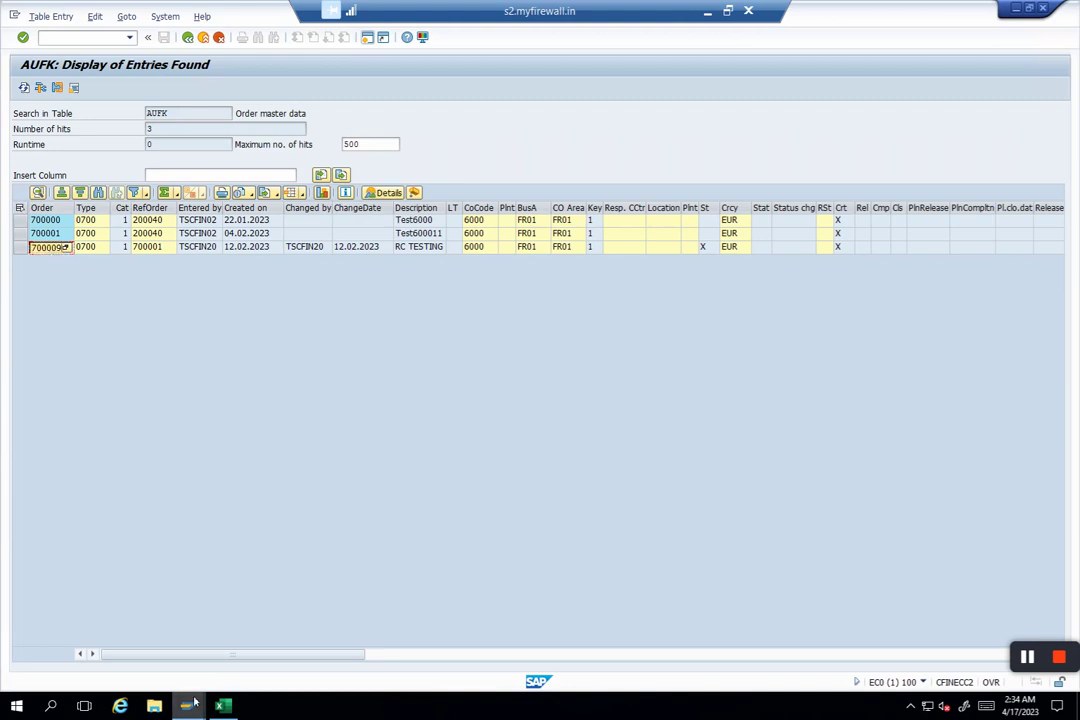
mouse_move(190, 704)
mouse_move(603, 653)
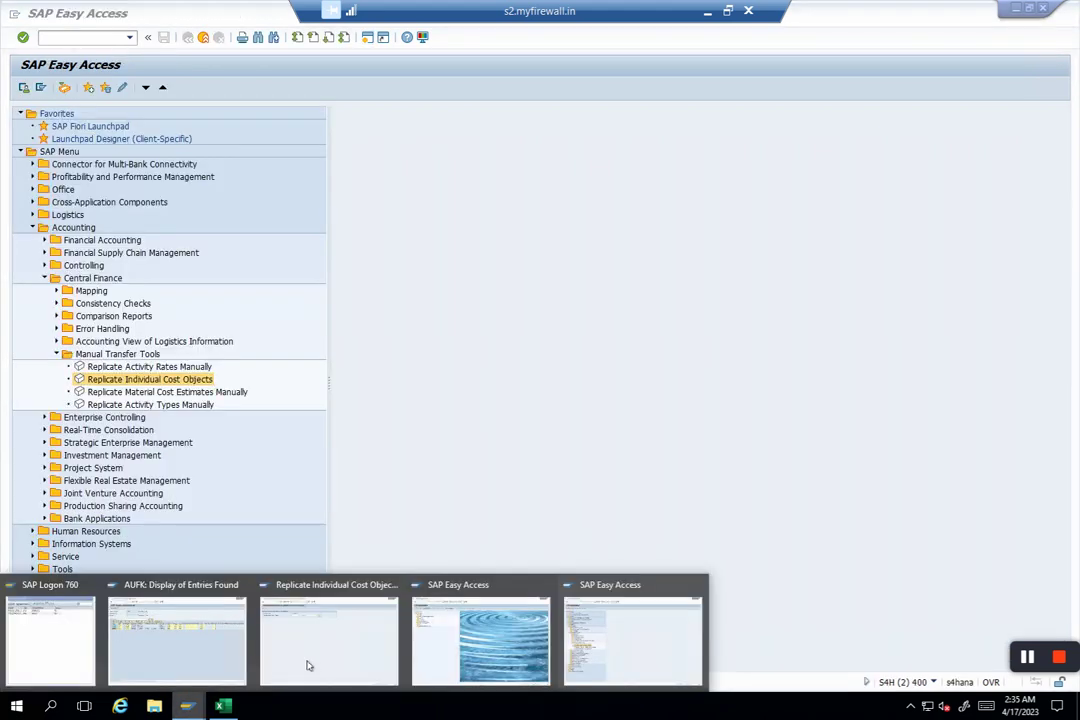
click(308, 665)
text(700009)
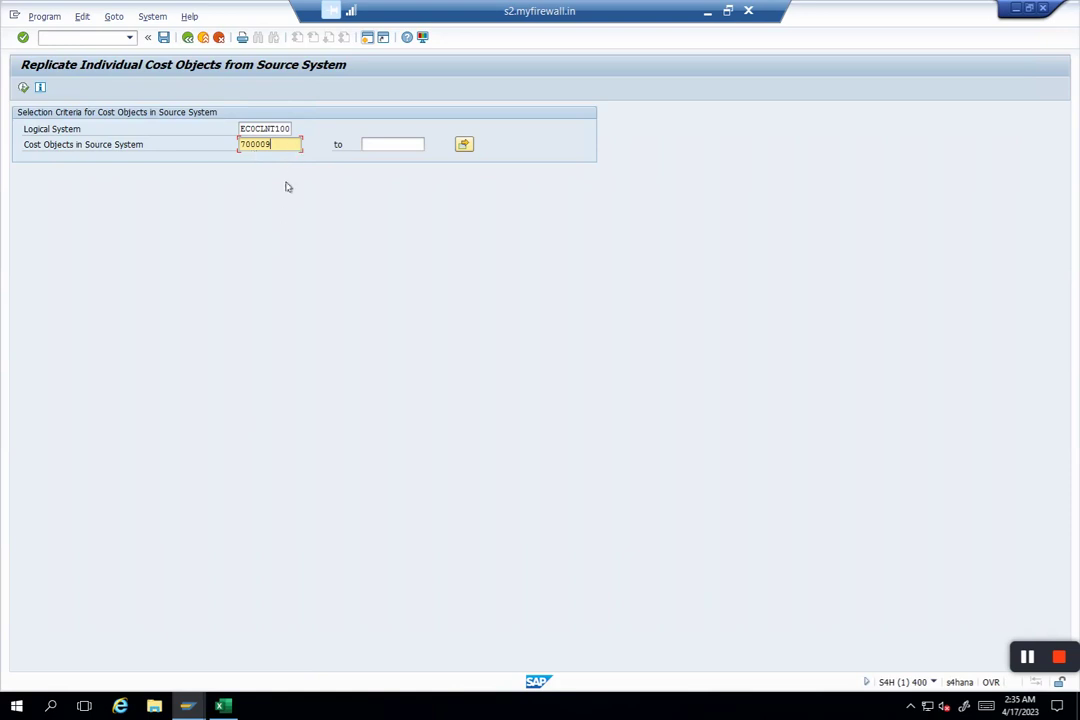
- Run the cost object selection and replicate the RC TESTING order it lists
click(25, 88)
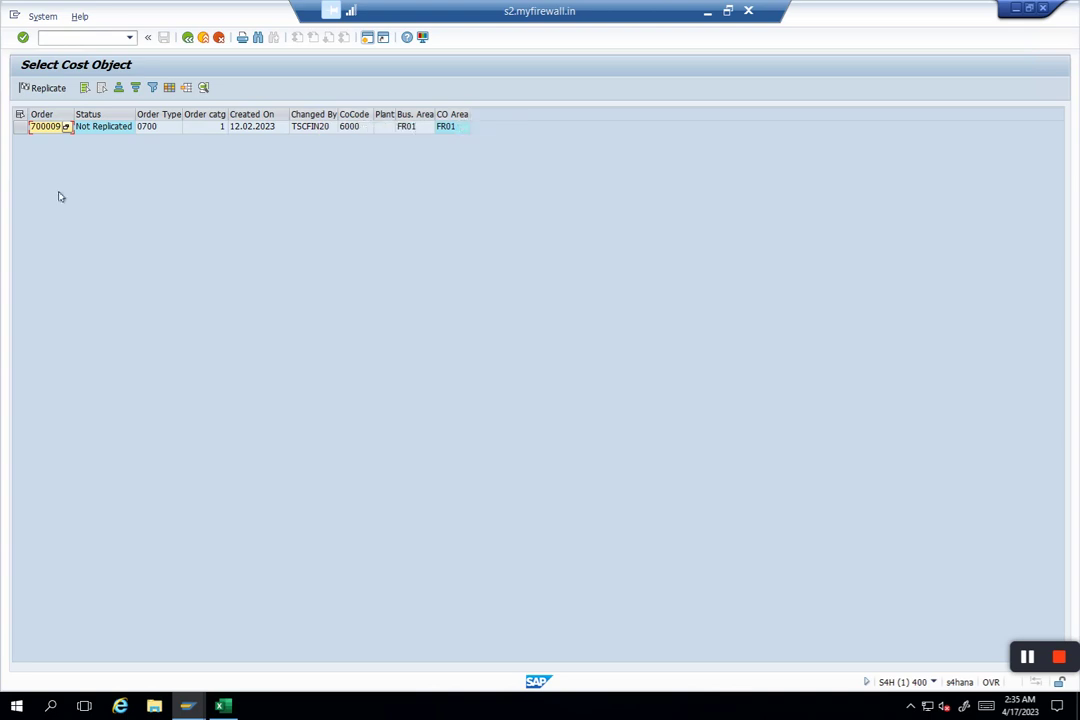
click(19, 116)
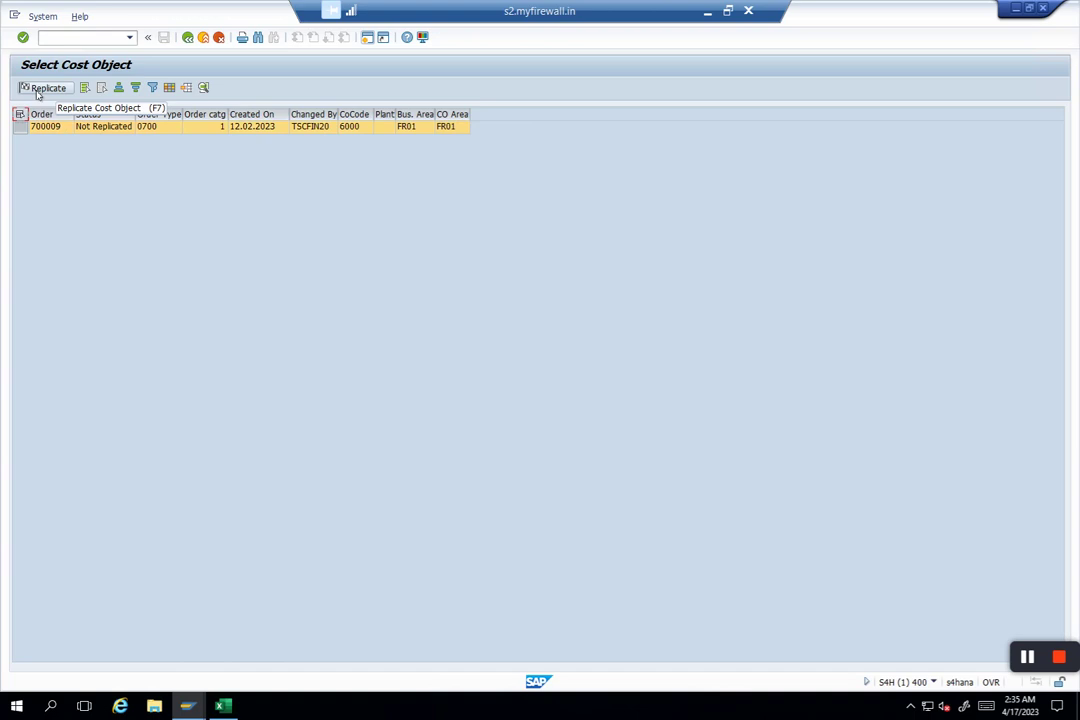
click(44, 88)
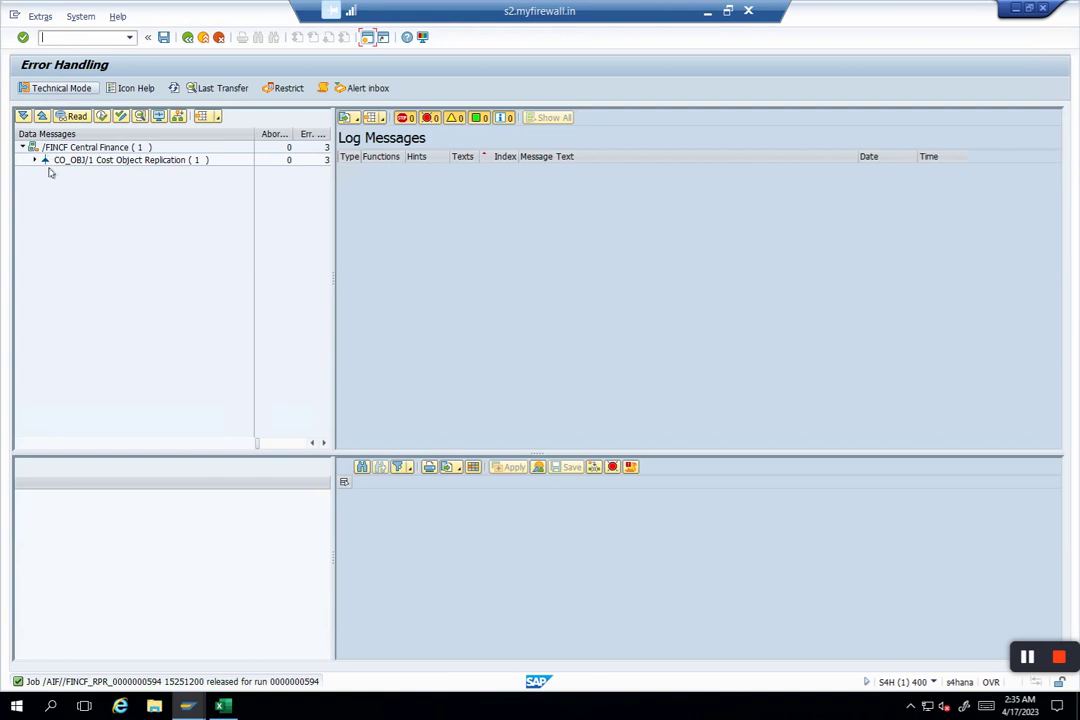
- Display the log messages of the Cost Object Replication data message and examine the internal order assignment entry
click(34, 161)
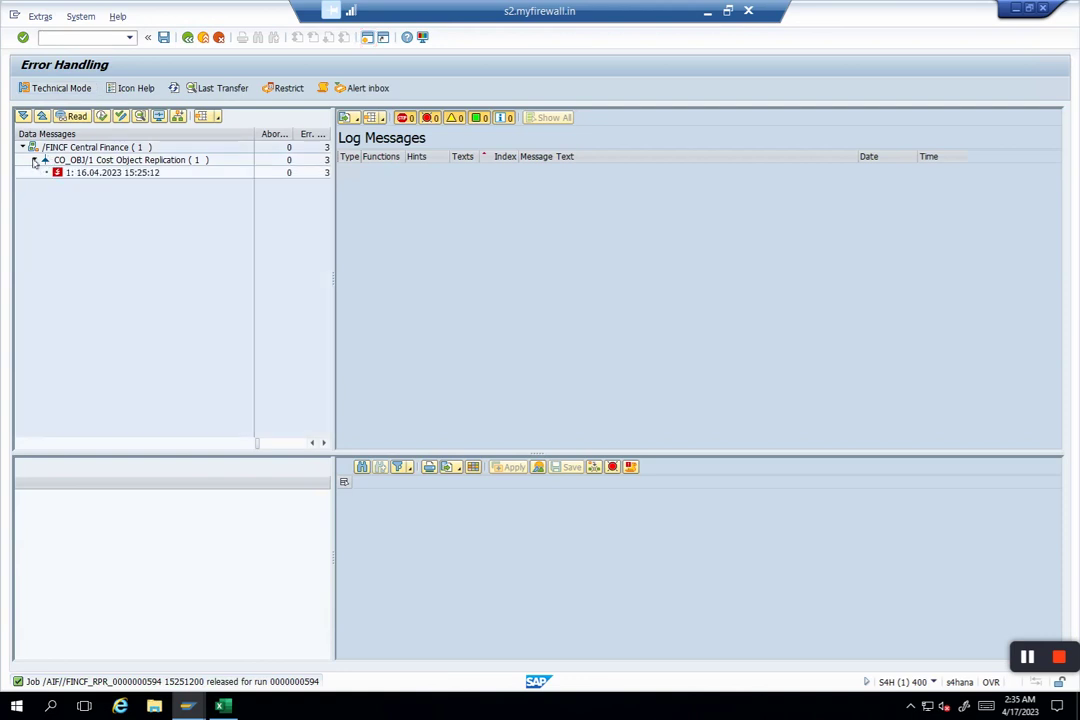
click(108, 173)
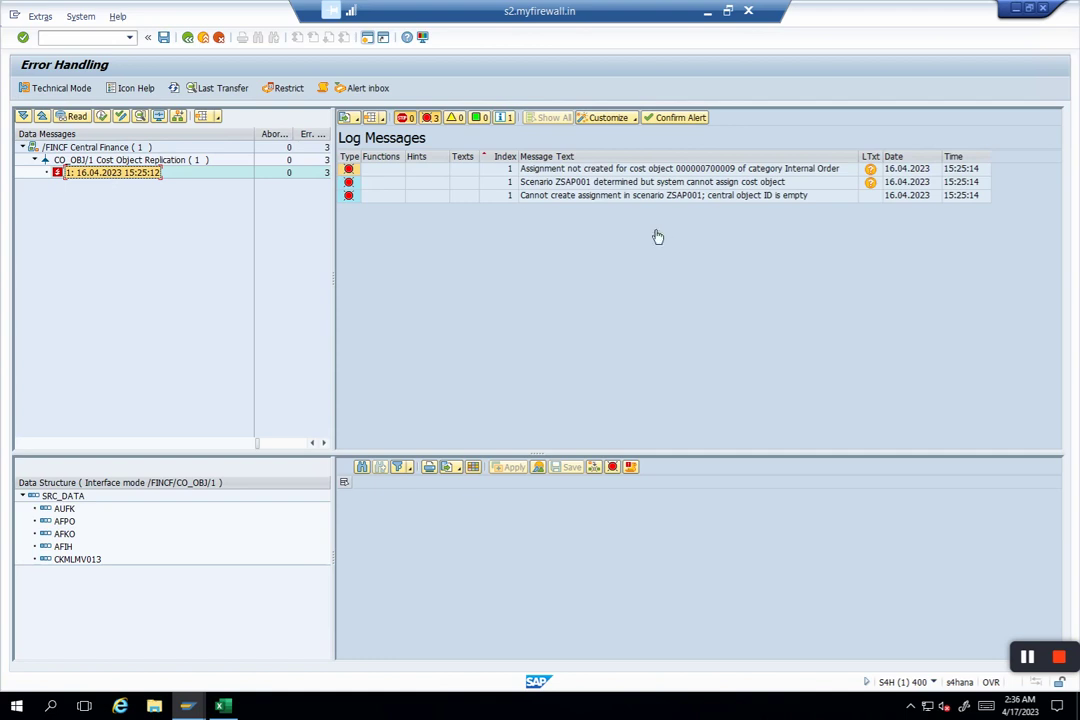
click(693, 174)
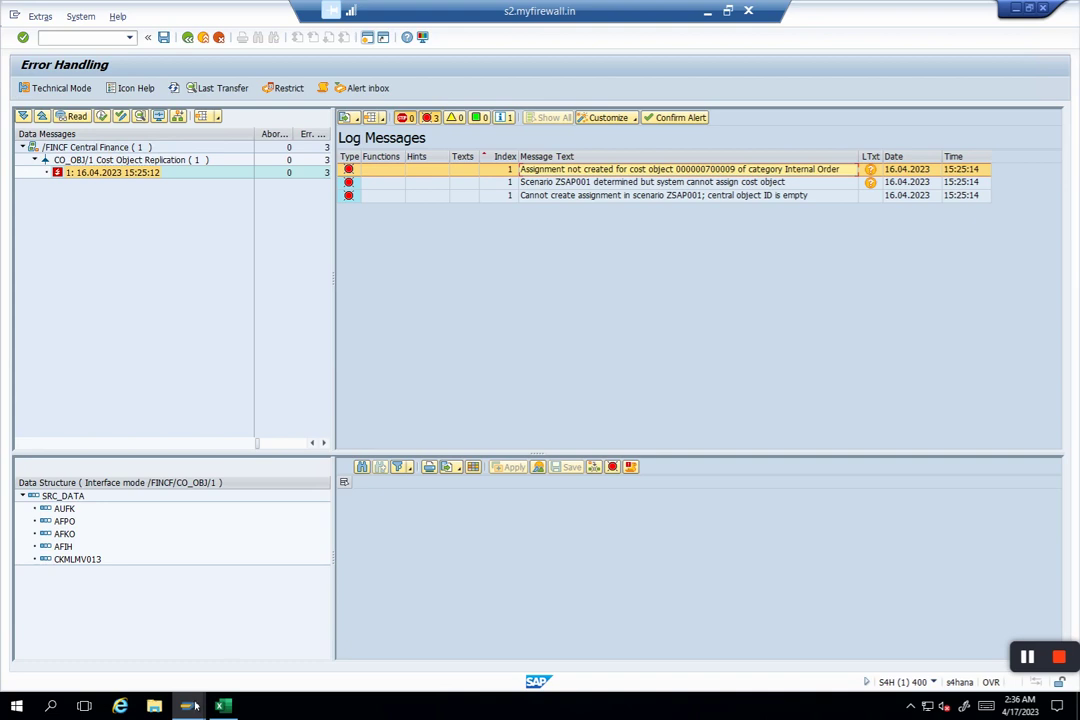
- Open Replicate Individual Cost Objects in the second S4H session and return to the Error Handling session
mouse_move(196, 706)
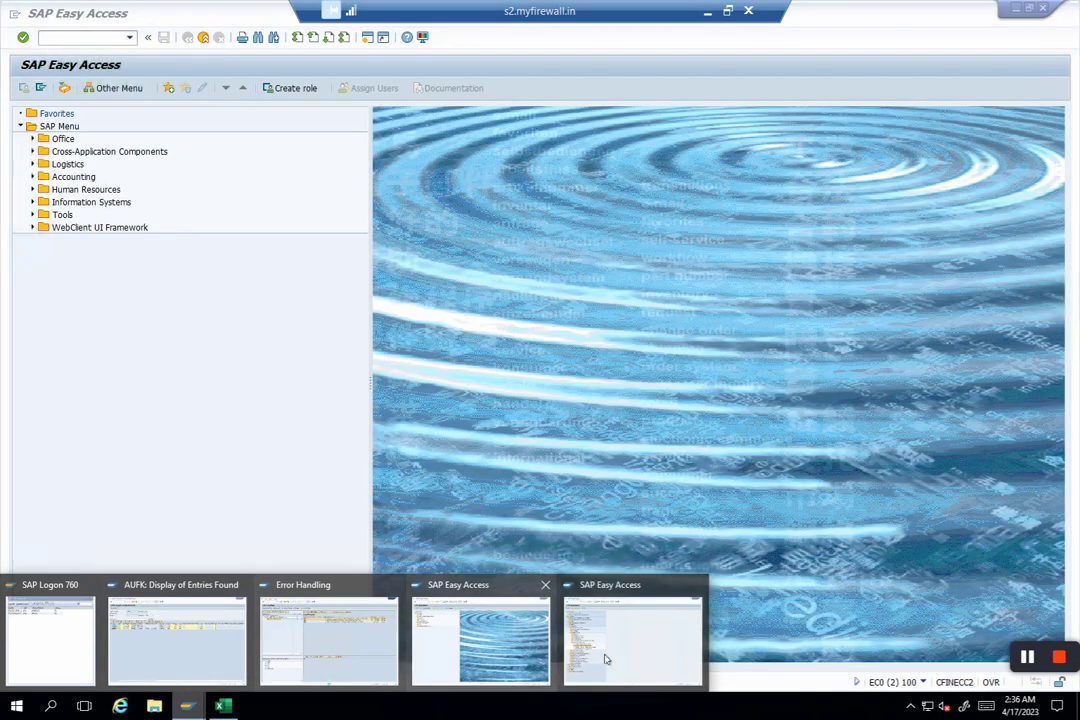
click(632, 640)
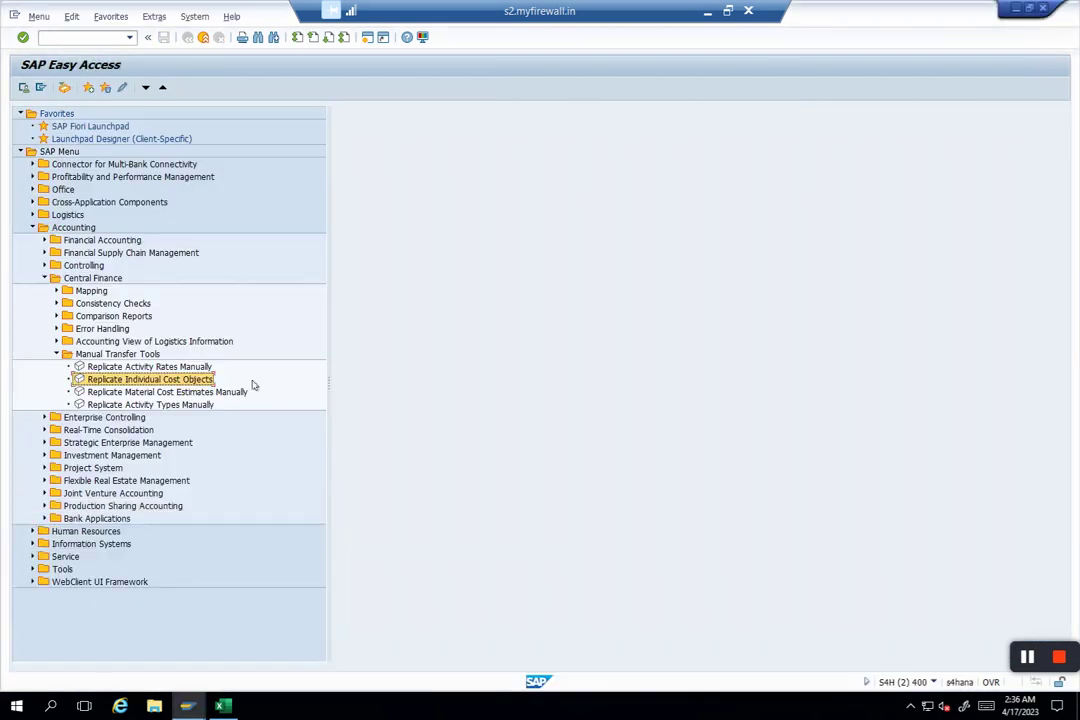
double_click(205, 383)
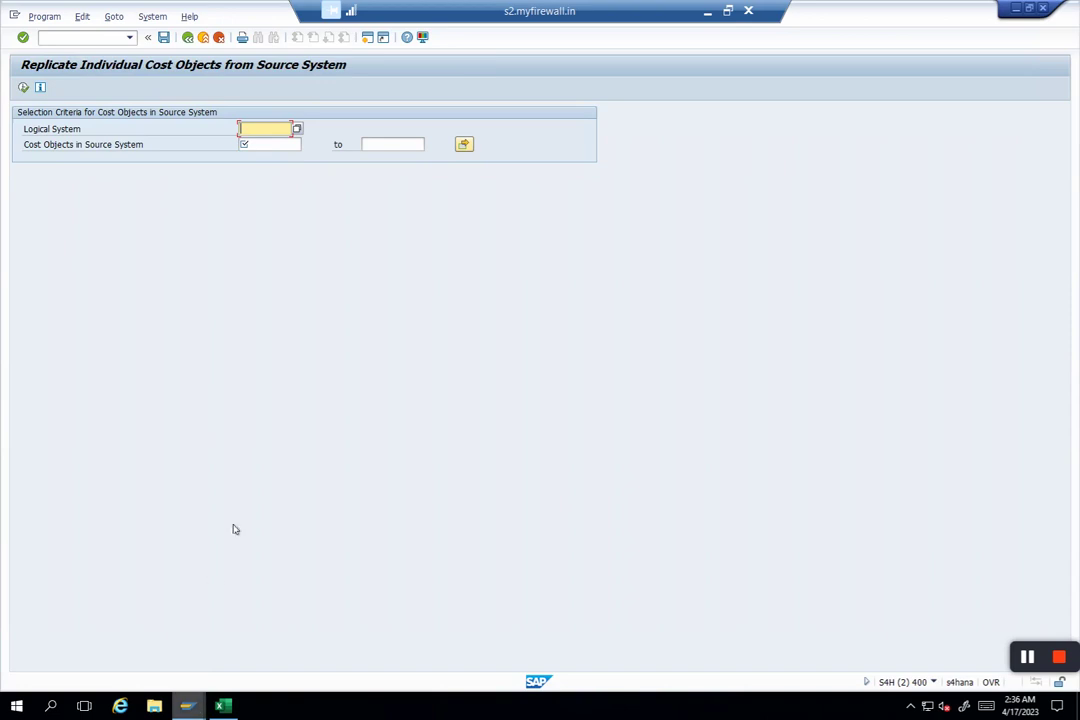
click(187, 706)
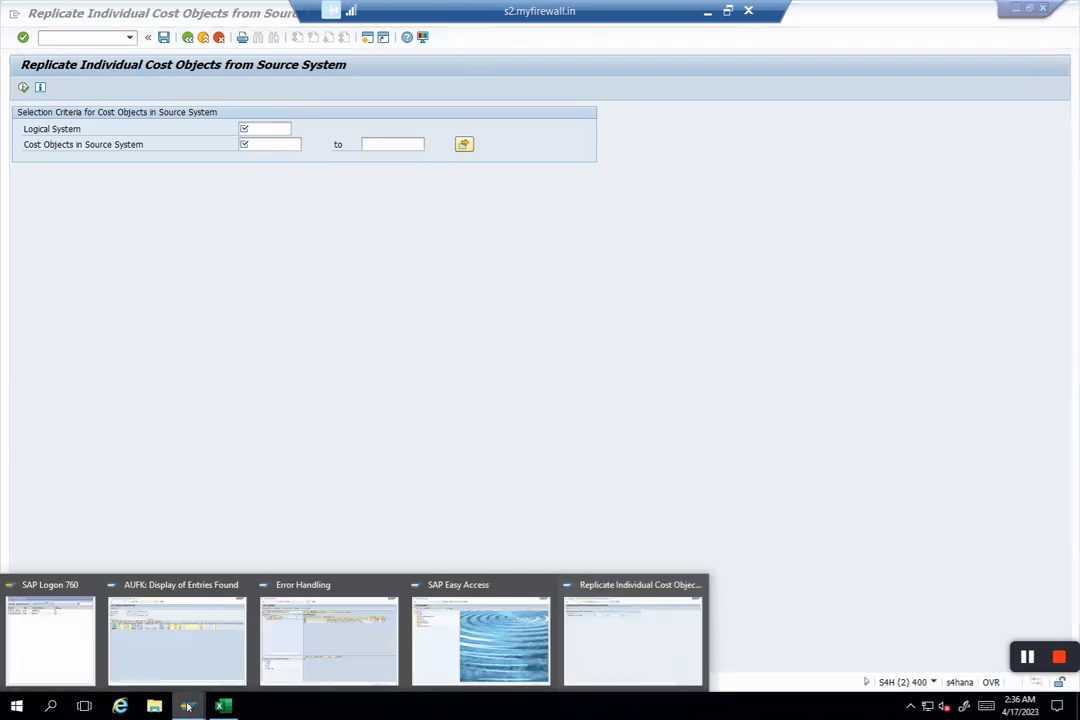
click(311, 679)
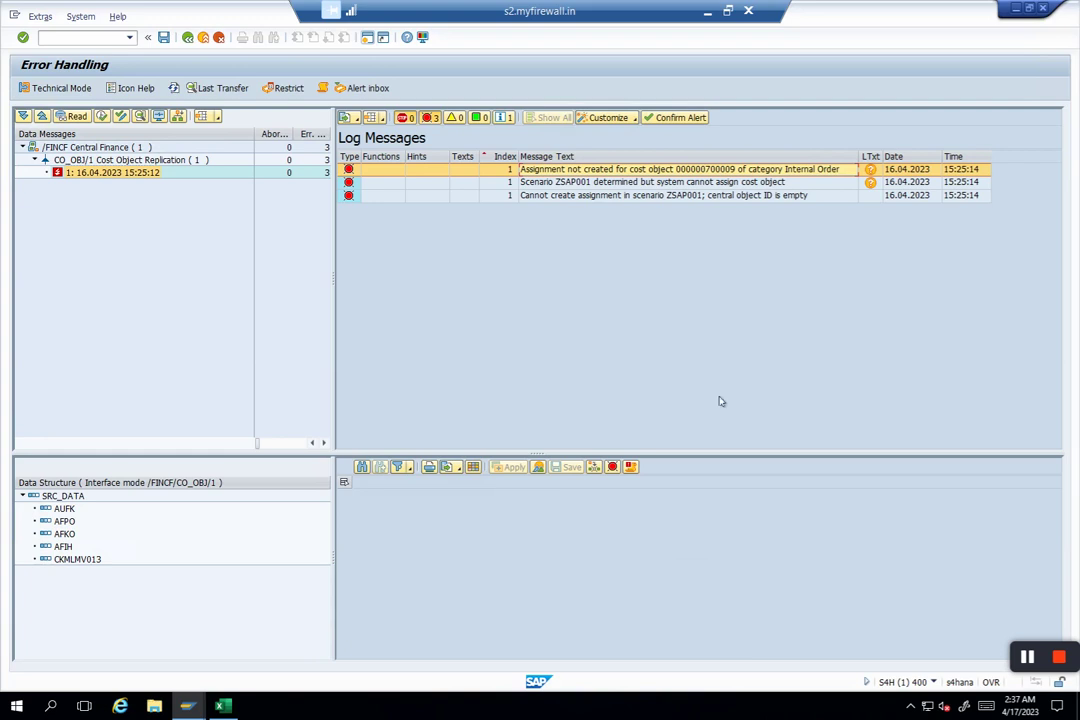
- Leave Error Handling, check the order's replication status, and return to the replication selection criteria
click(189, 39)
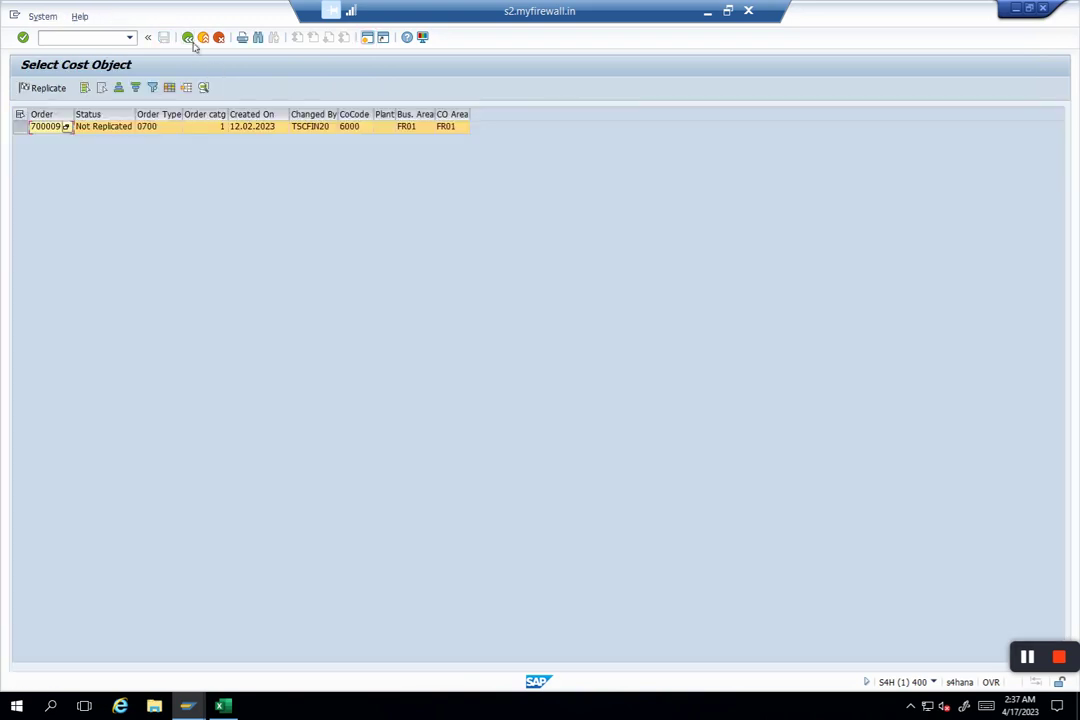
click(111, 131)
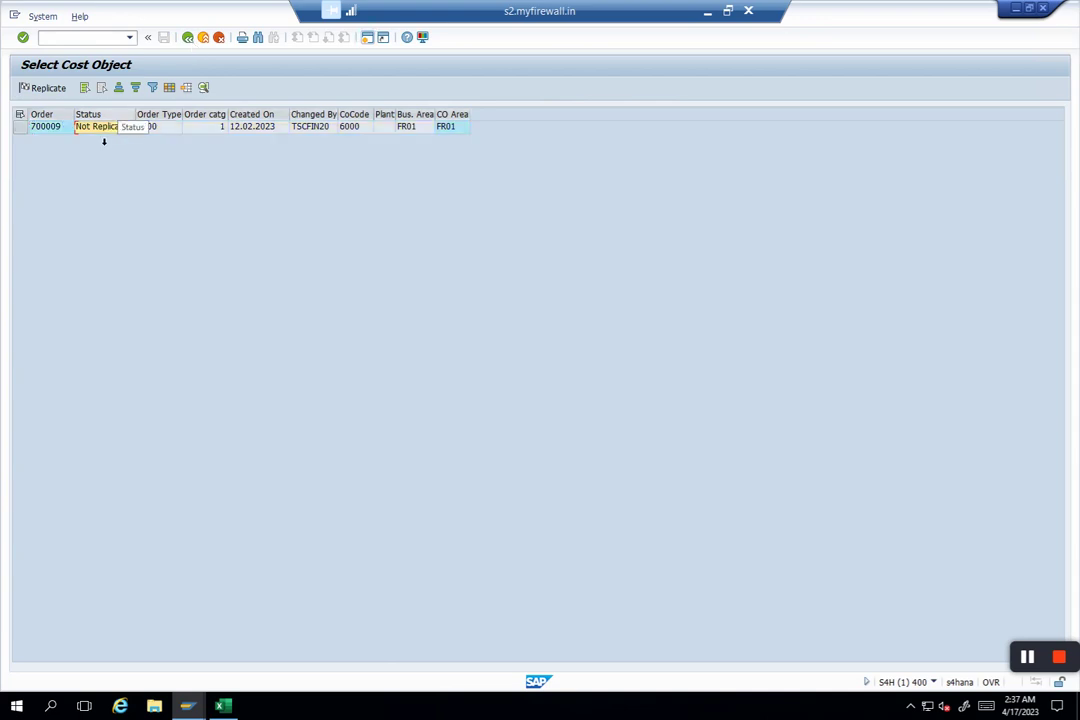
click(188, 38)
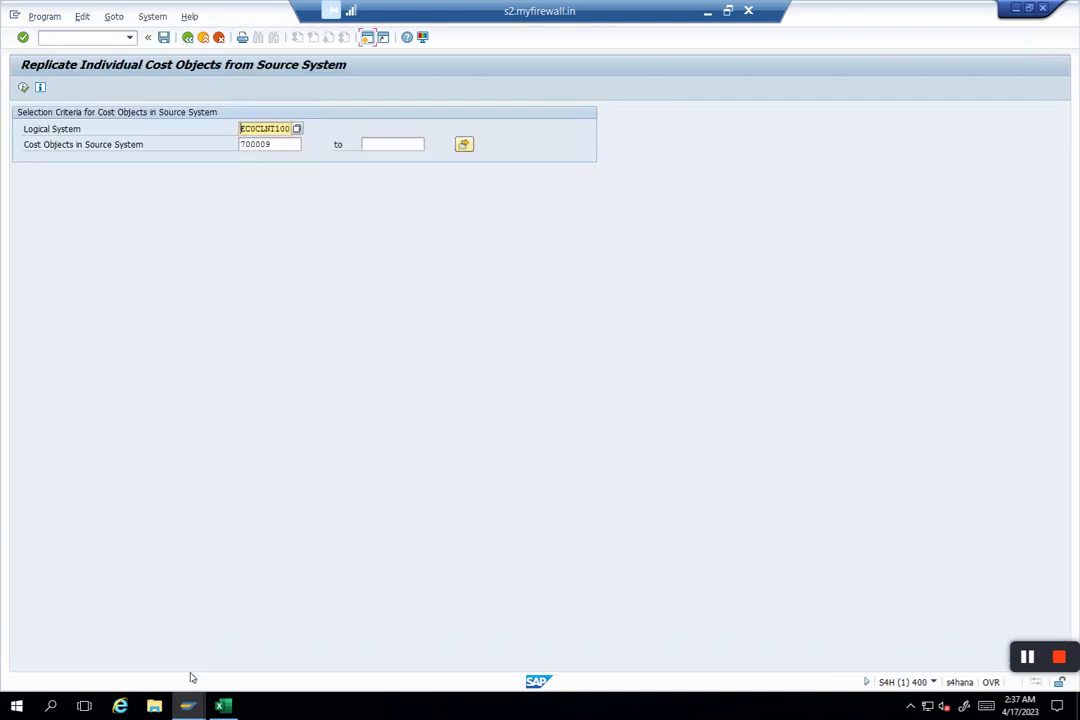
- Look up the Test6000 order in source table AUFK and enter its order number as the cost object to replicate
mouse_move(196, 706)
click(159, 665)
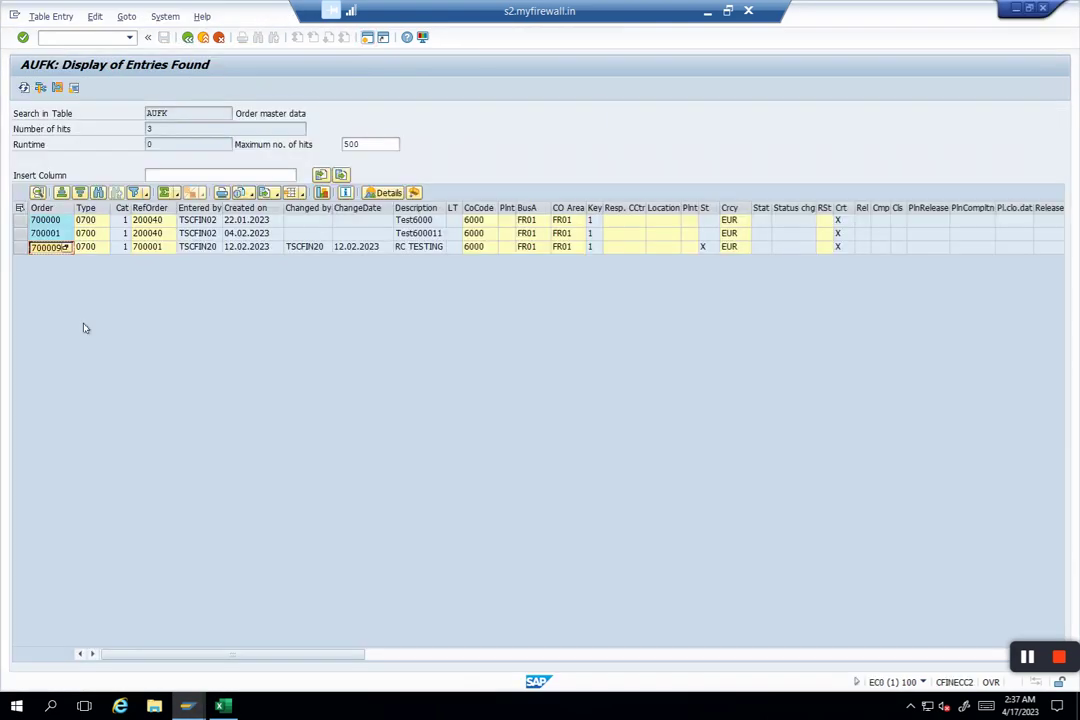
click(46, 220)
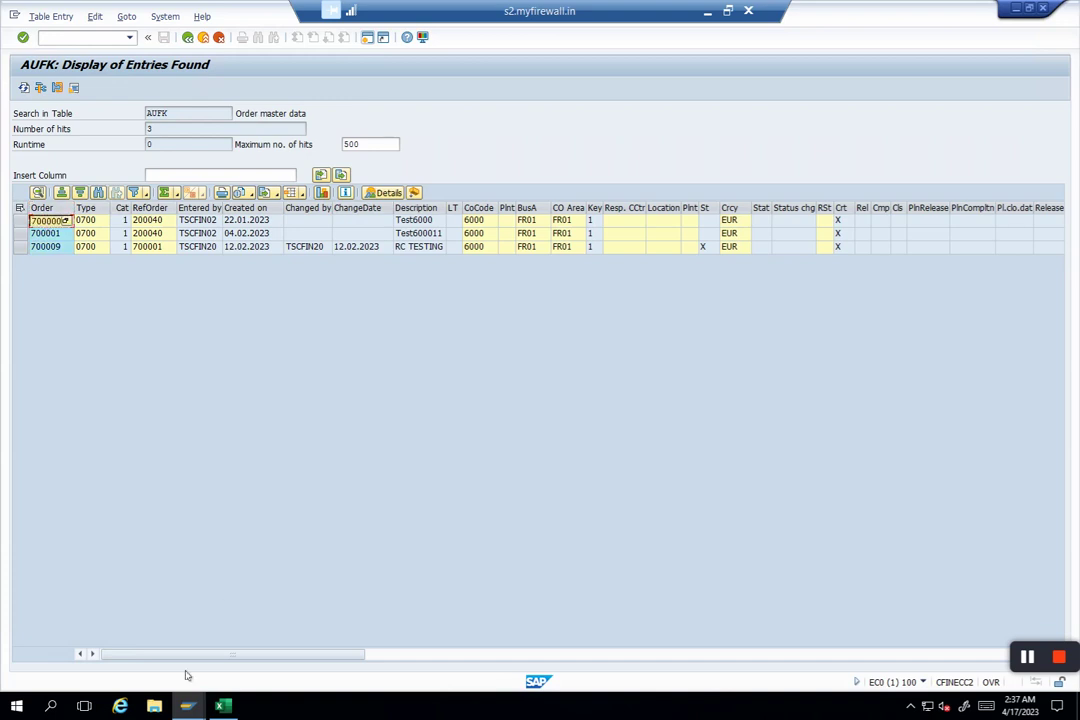
mouse_move(187, 712)
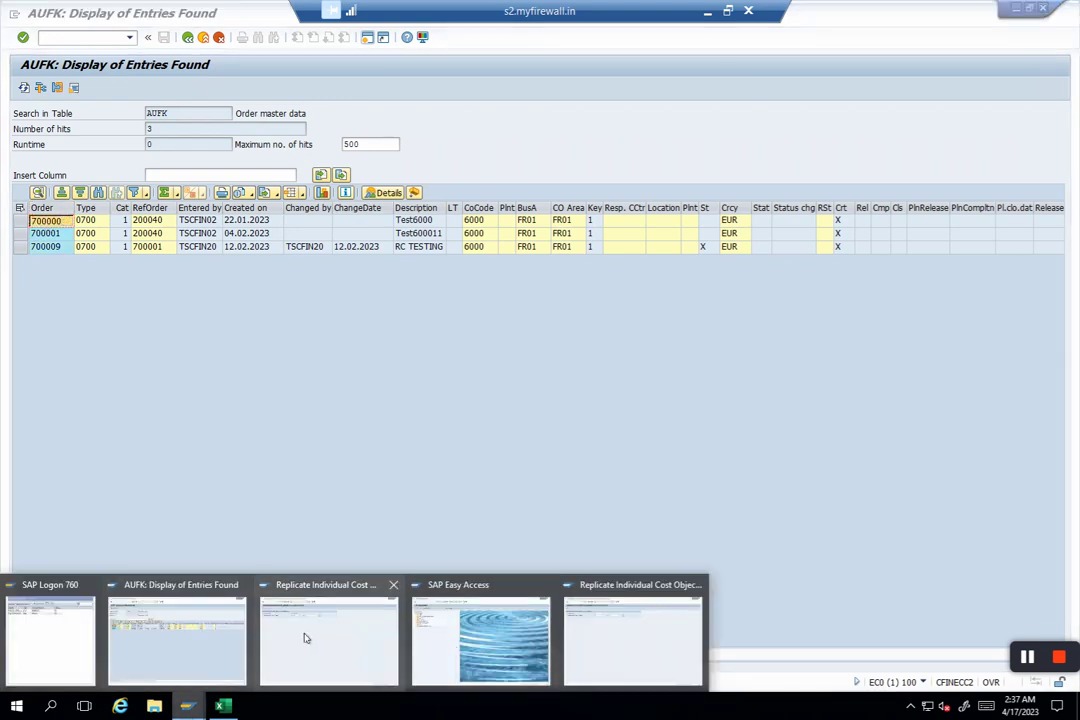
click(309, 639)
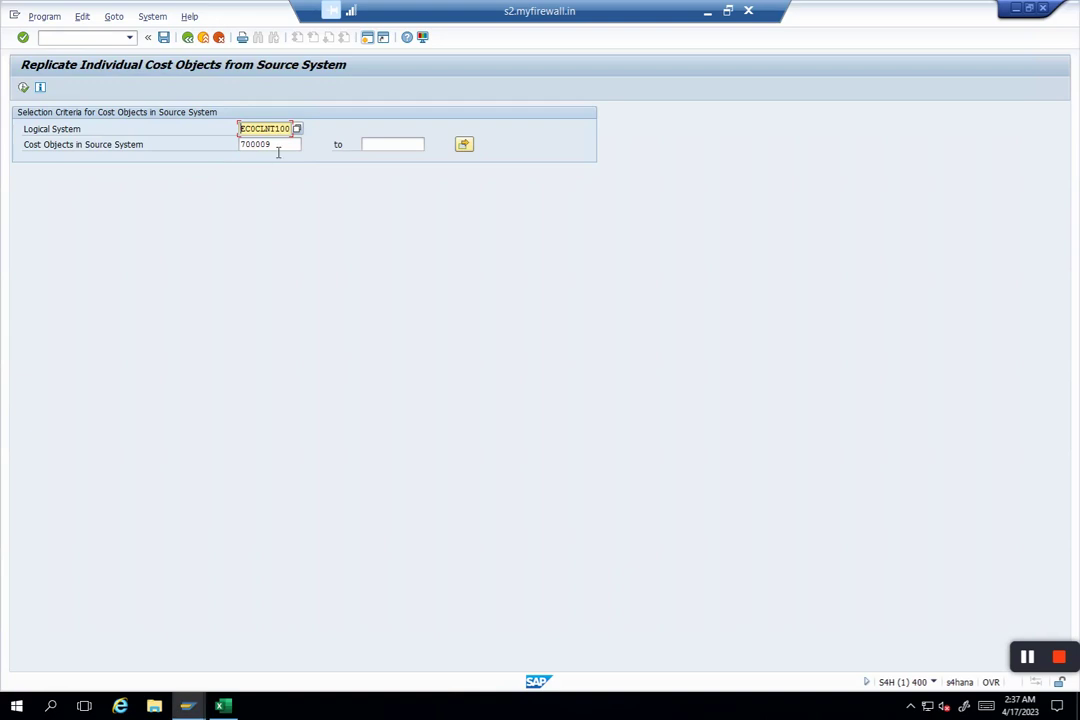
key(Tab)
text(700000)
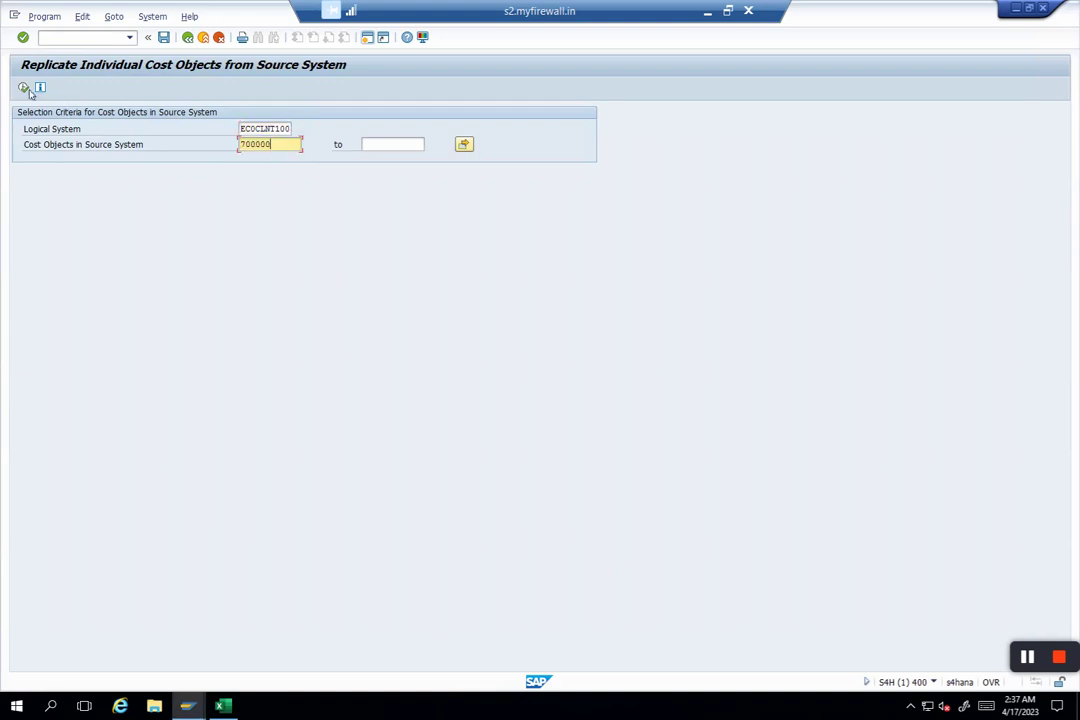
- Run the selection with the new cost object and replicate the Test6000 order
click(24, 88)
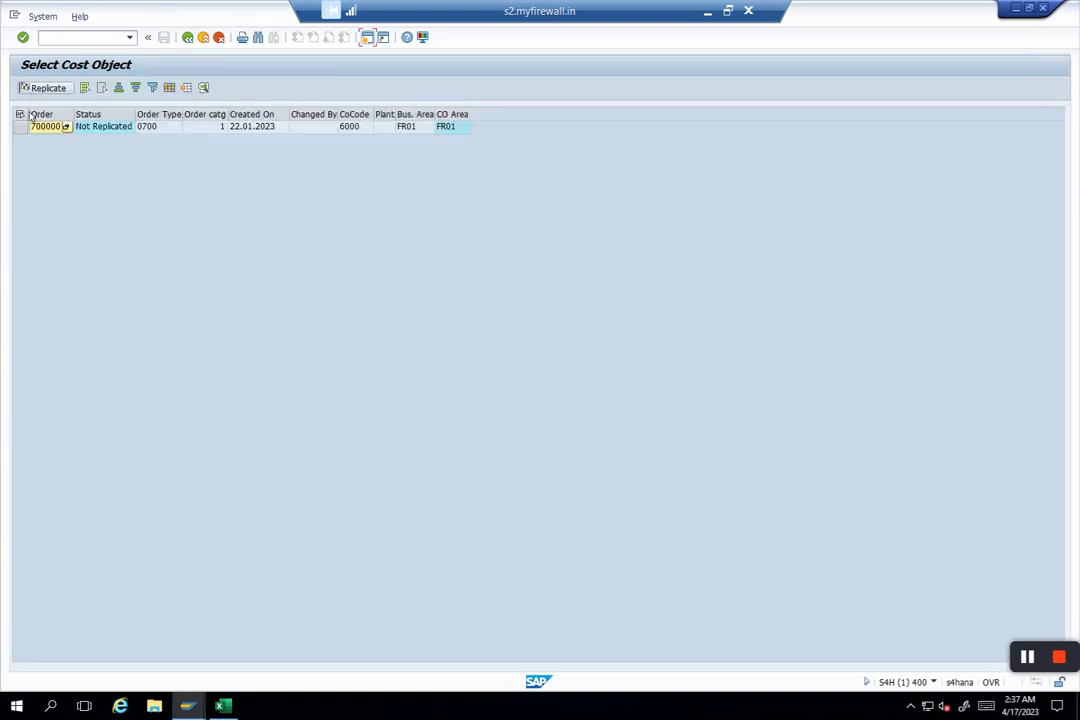
click(20, 127)
click(50, 92)
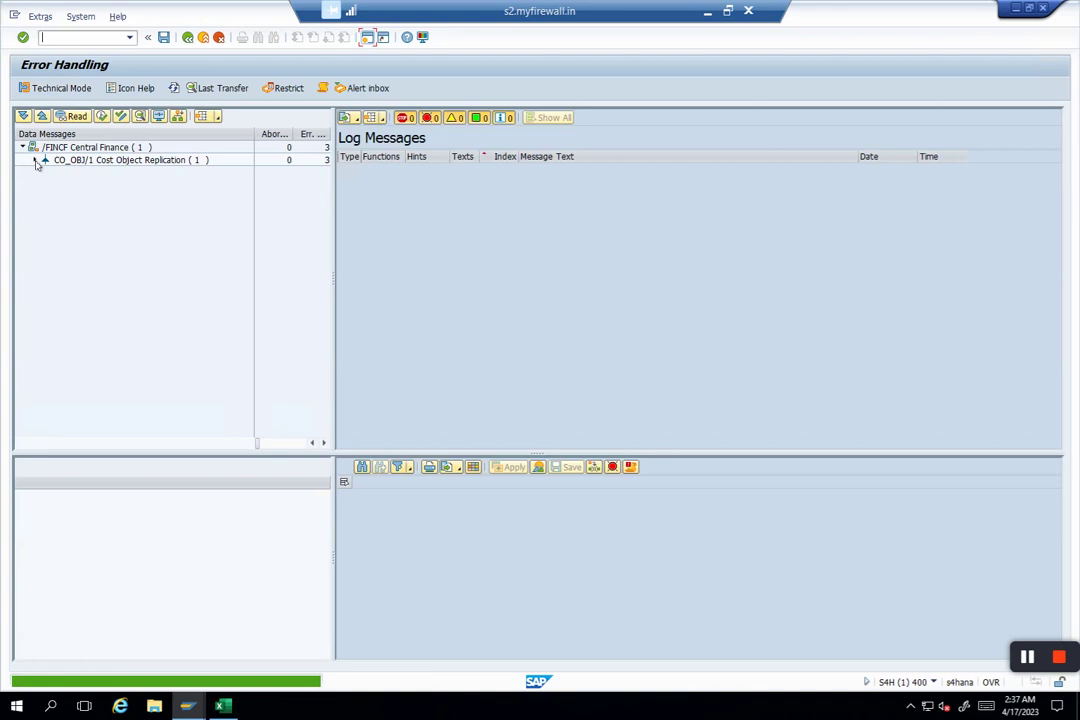
- Display the log messages for the second order's replication and view the transaction code in the system information
click(35, 161)
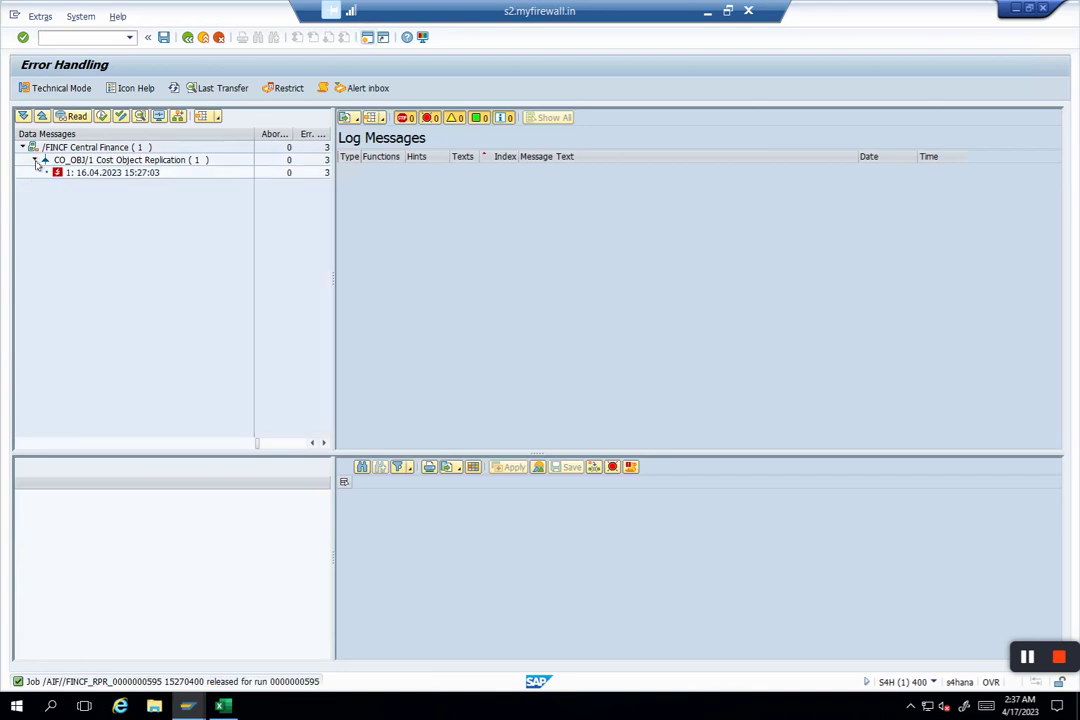
click(74, 176)
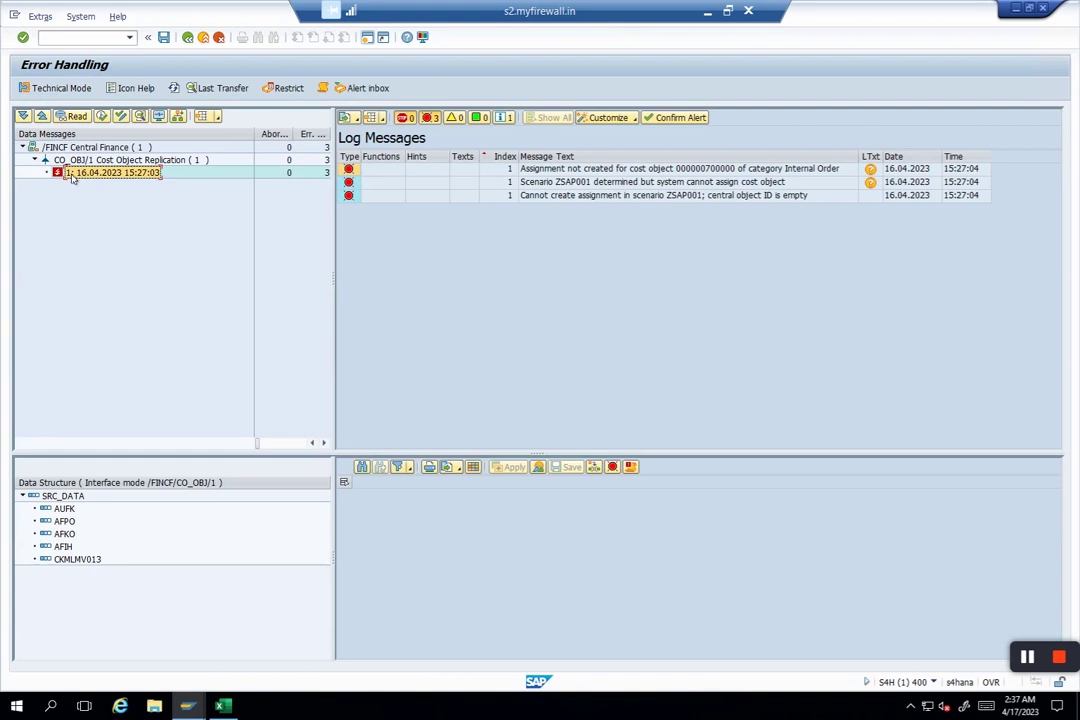
click(935, 682)
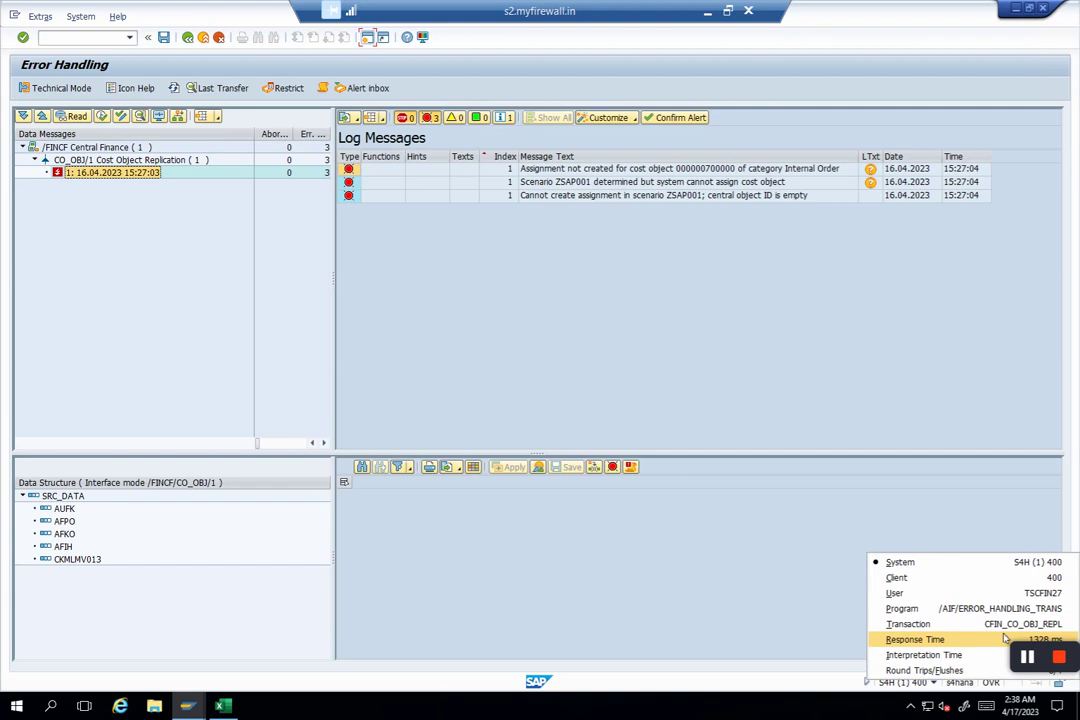